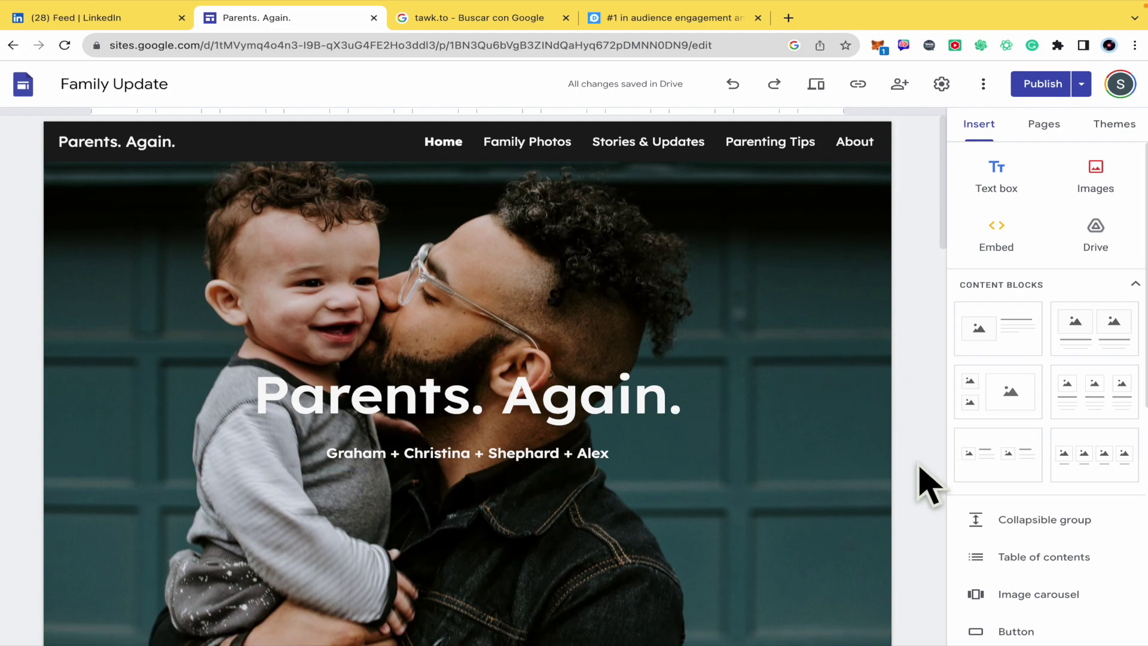
scroll(928, 482, down, 3)
scroll(928, 482, down, 6)
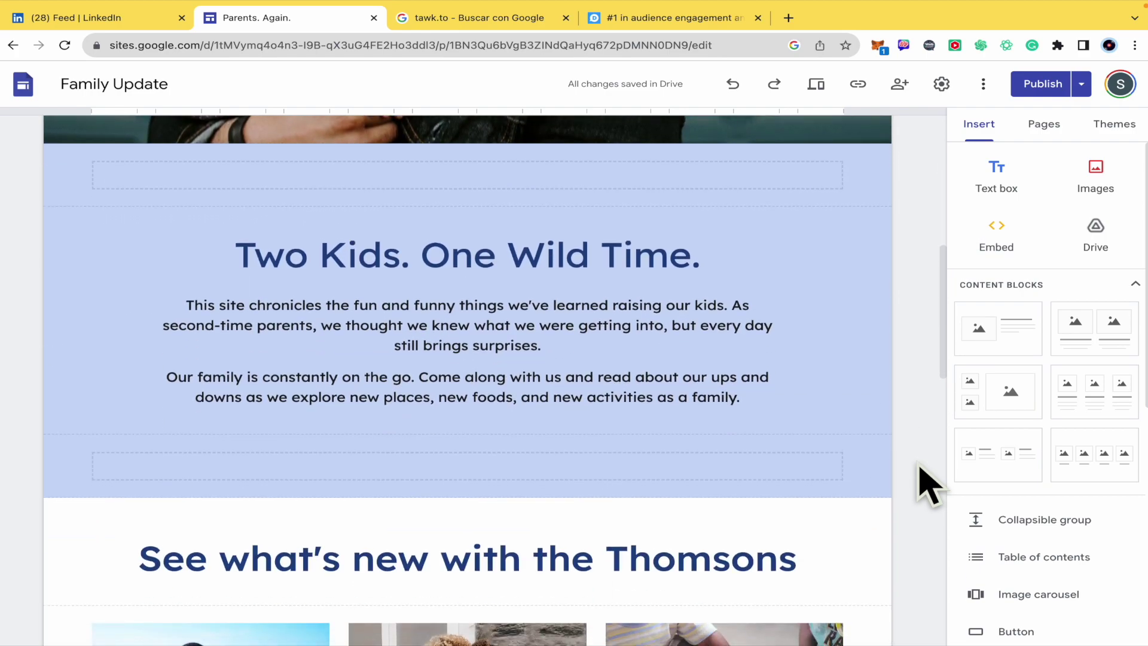
scroll(929, 481, down, 2)
scroll(923, 482, up, 11)
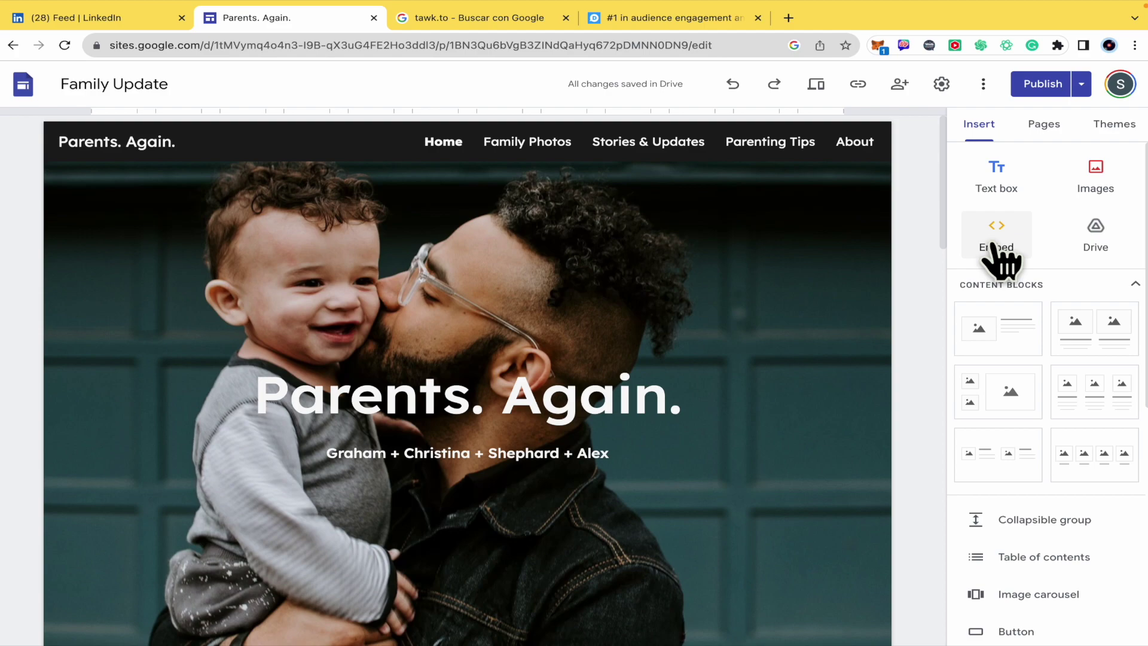
Switch to the Disqus website and start signing up with an existing Google account.
click(541, 18)
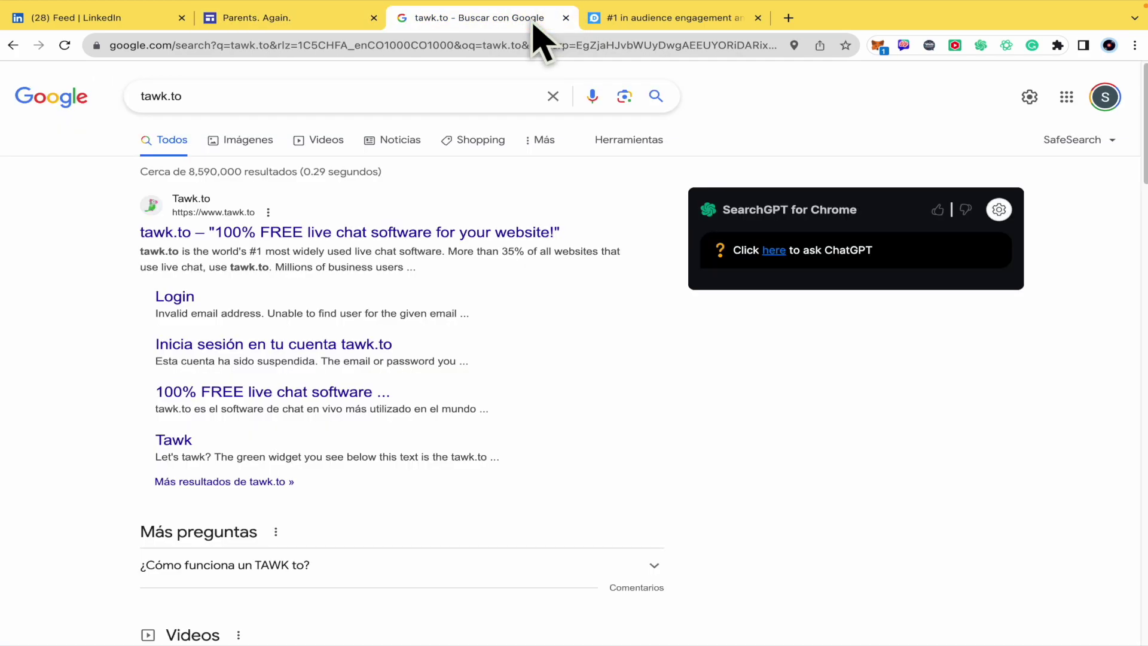
mouse_move(651, 11)
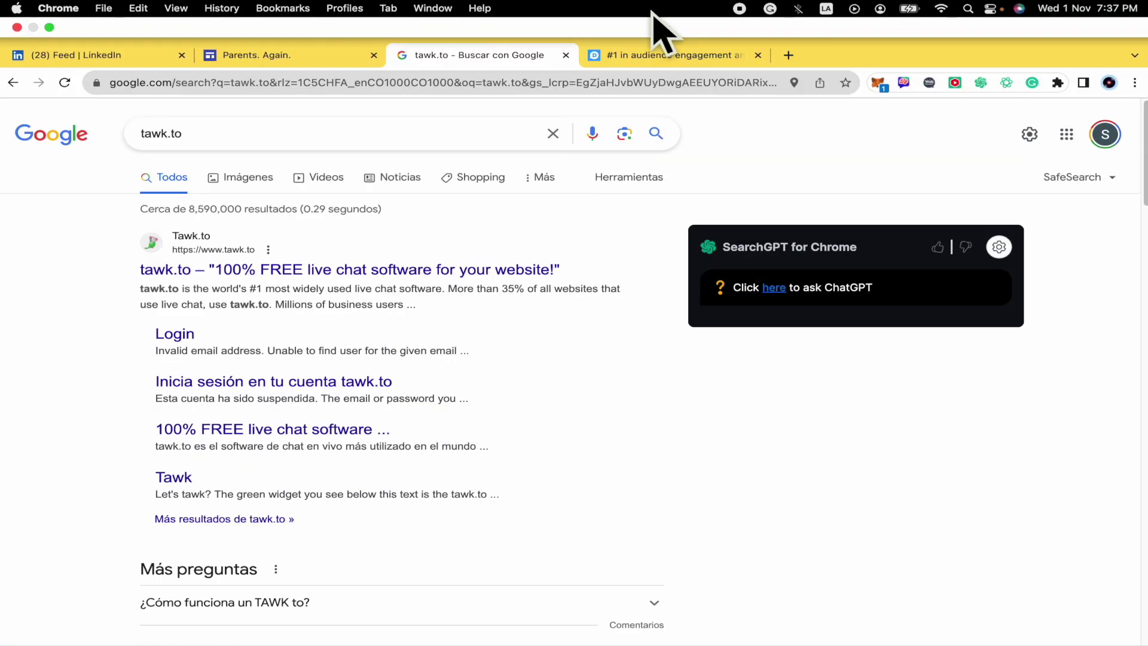
drag(652, 52, 482, 36)
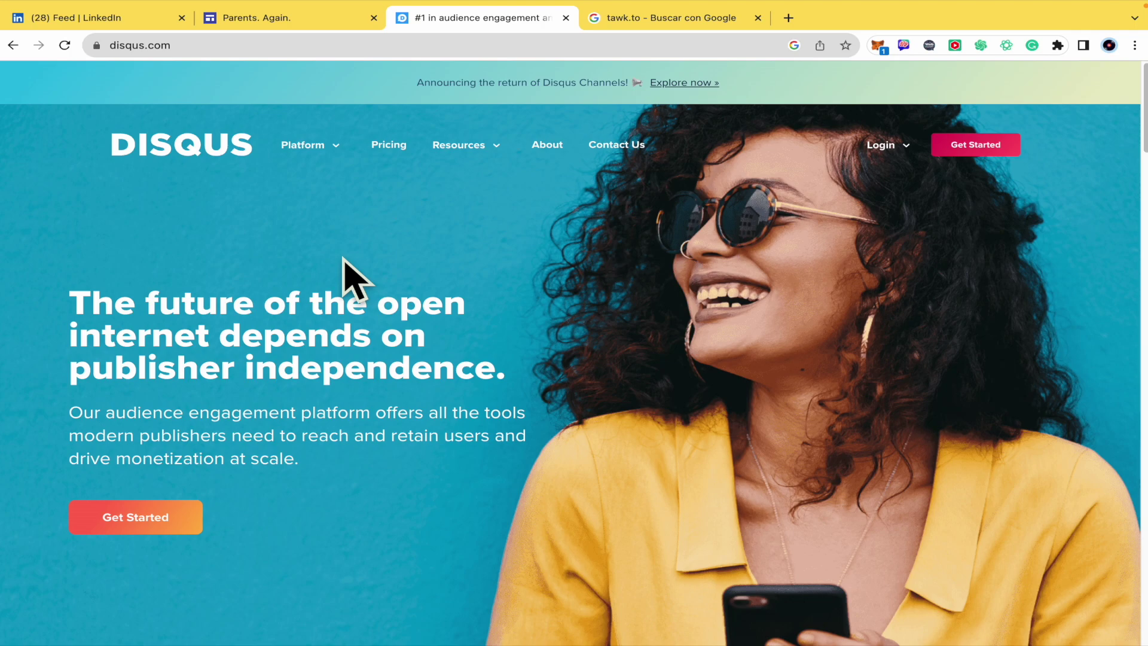
click(191, 529)
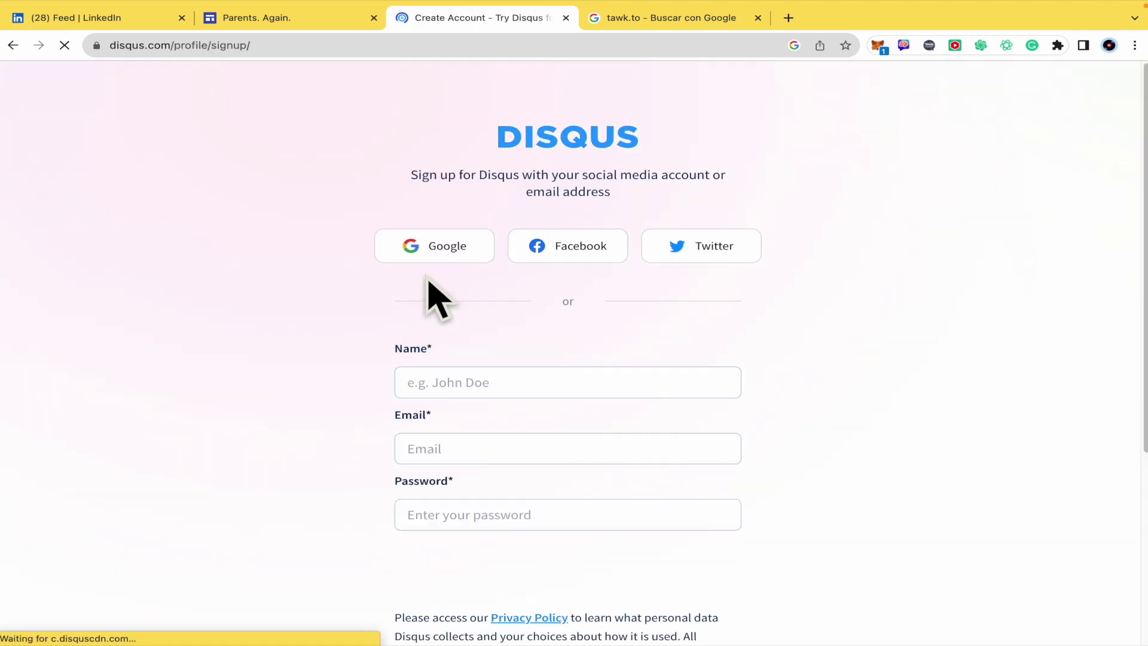
click(439, 257)
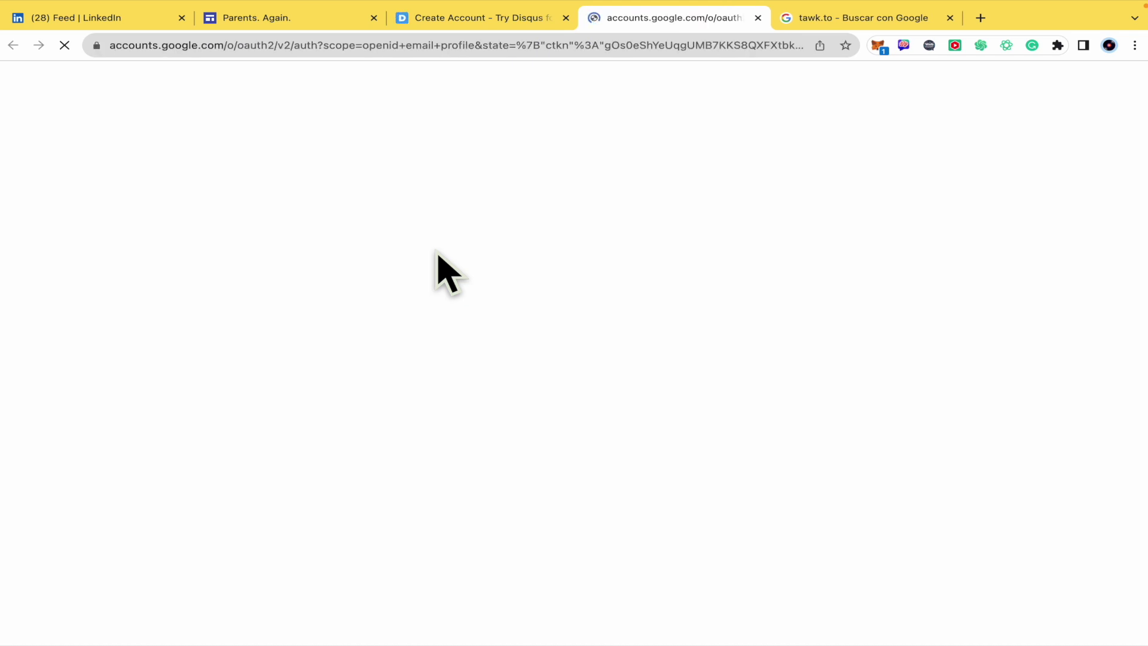
click(545, 357)
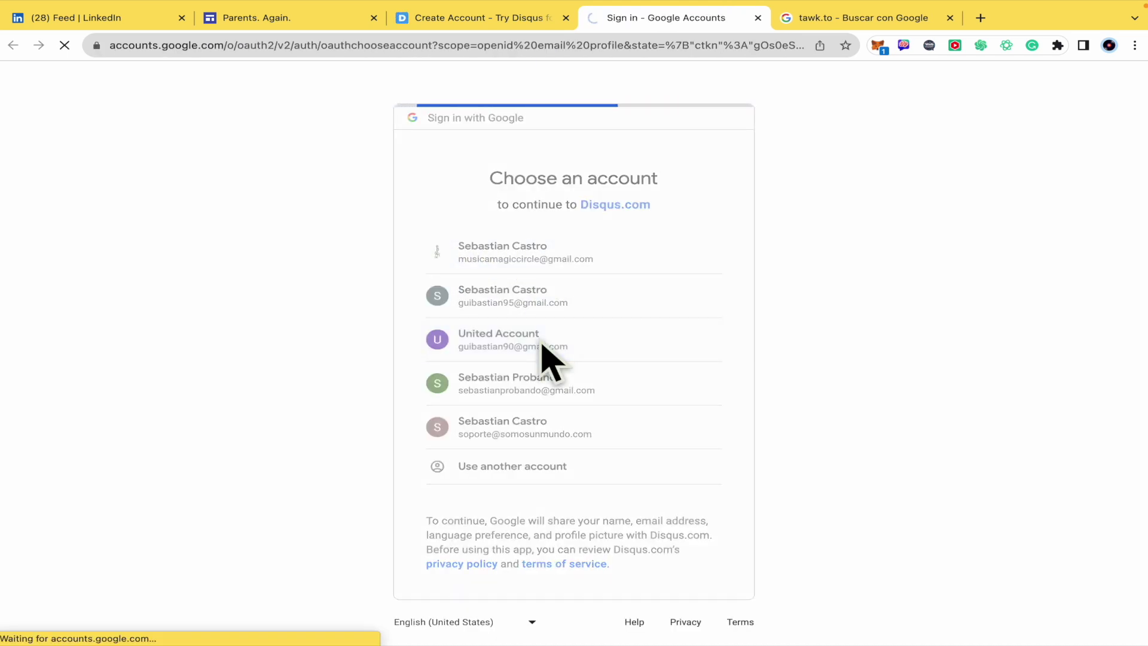
Enter the account password, complete the reCAPTCHA check and submit the Disqus registration.
click(314, 251)
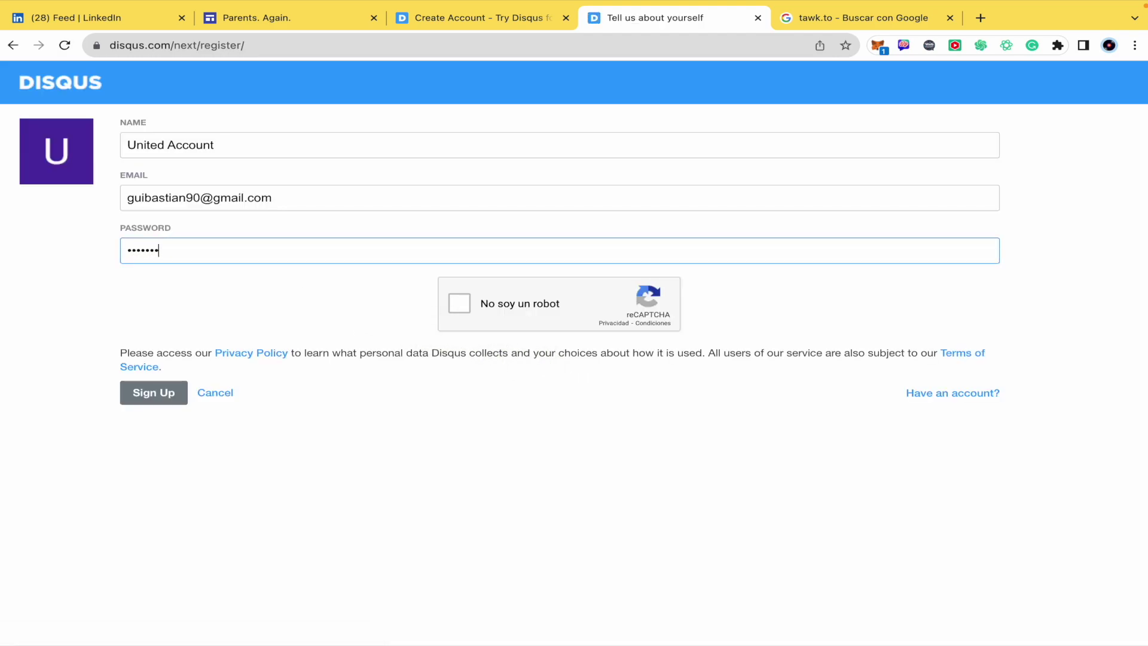
click(459, 303)
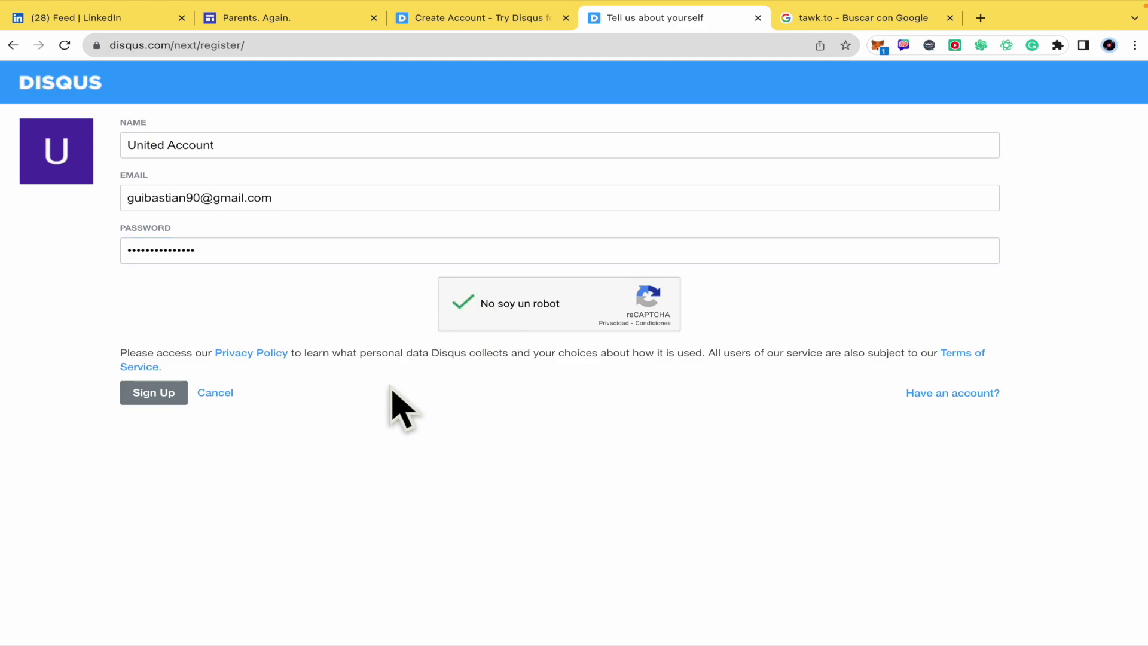
click(165, 396)
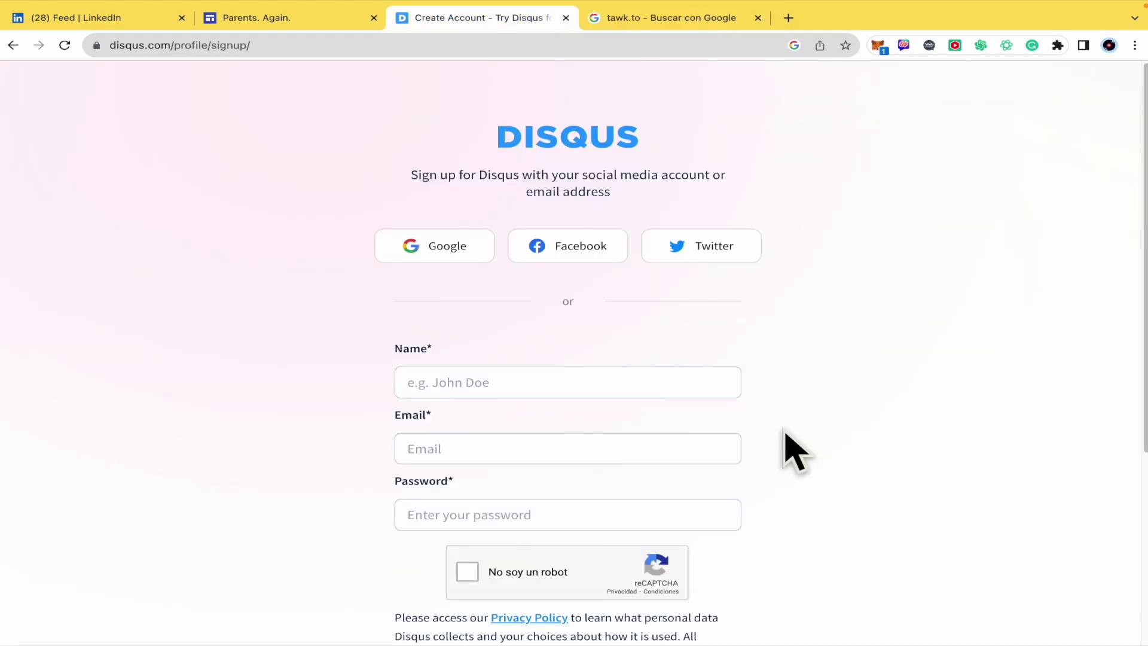
Finish the Disqus sign-up form and choose to install Disqus on my site.
scroll(801, 472, down, 5)
click(638, 519)
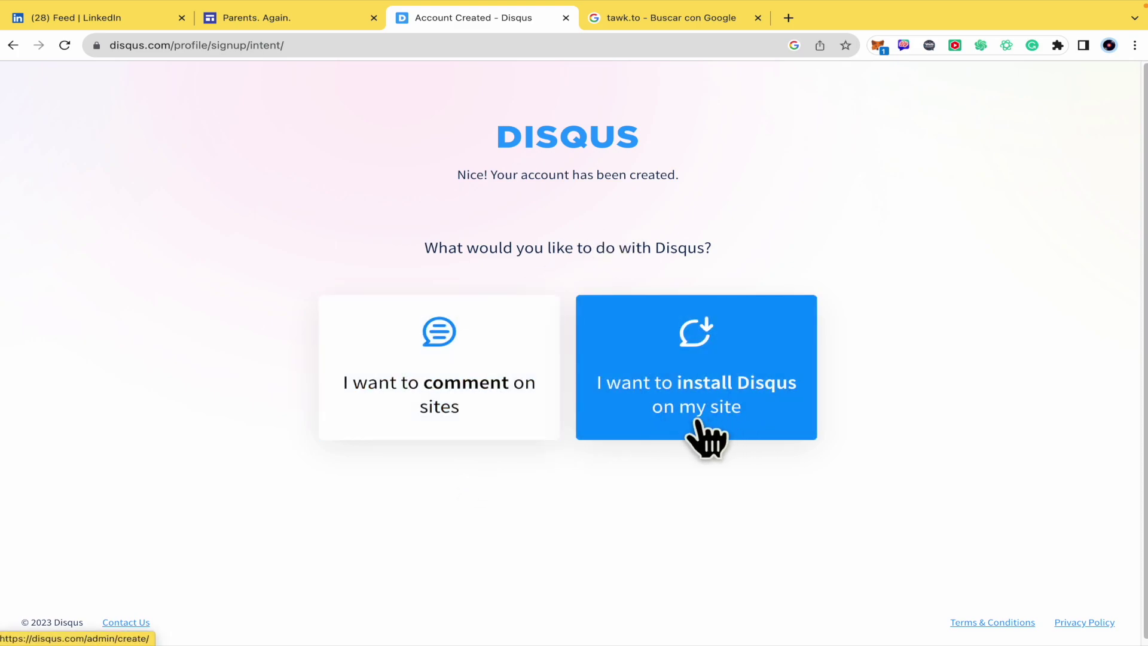
click(729, 380)
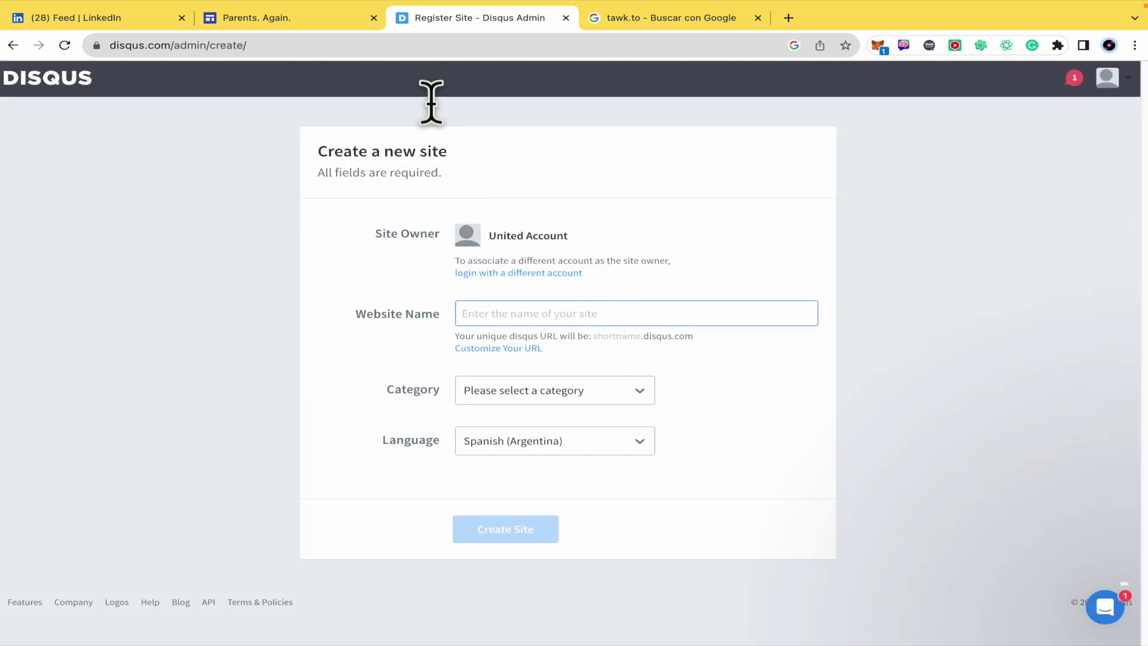
Create a Disqus site named "Parent again" with the category Living and the language English.
click(328, 23)
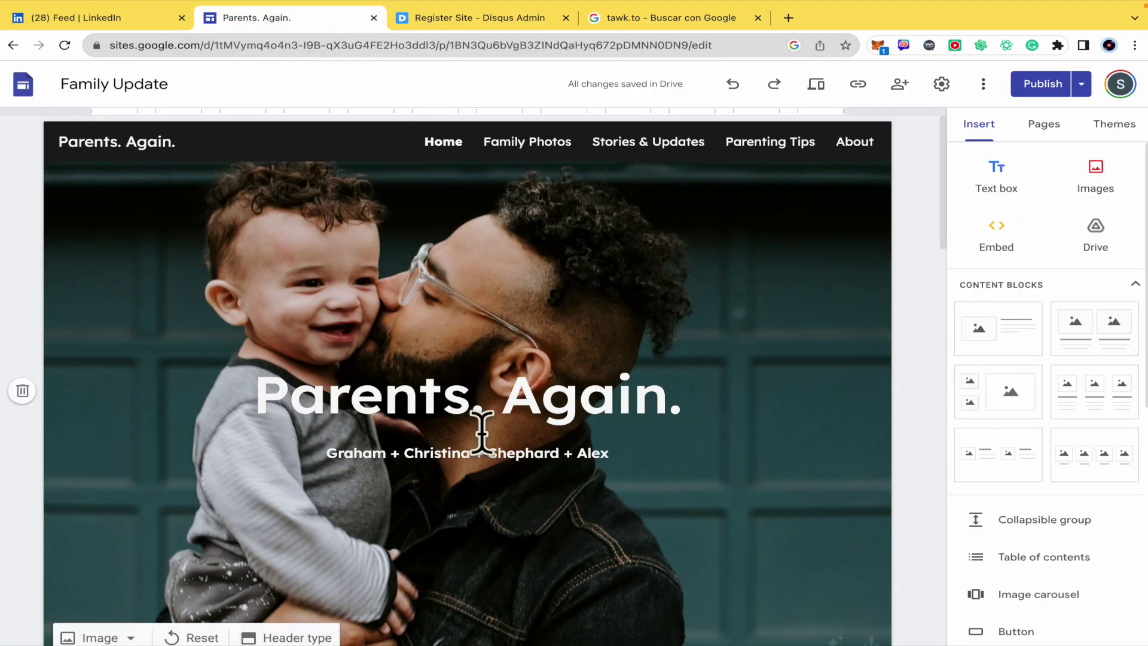
click(512, 19)
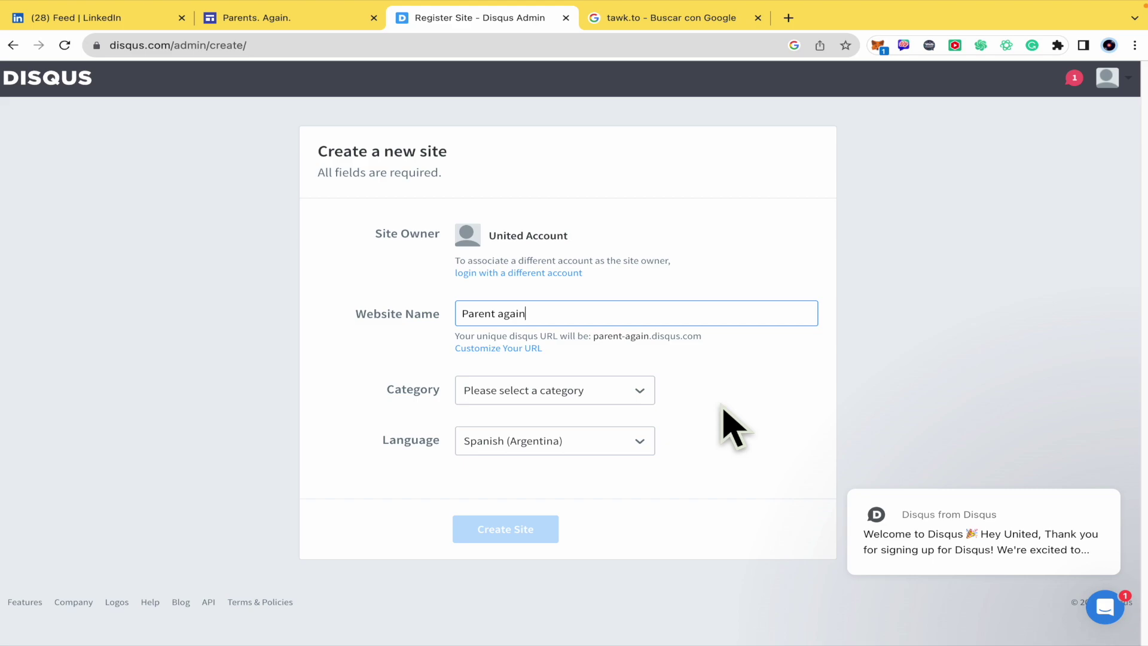
click(633, 400)
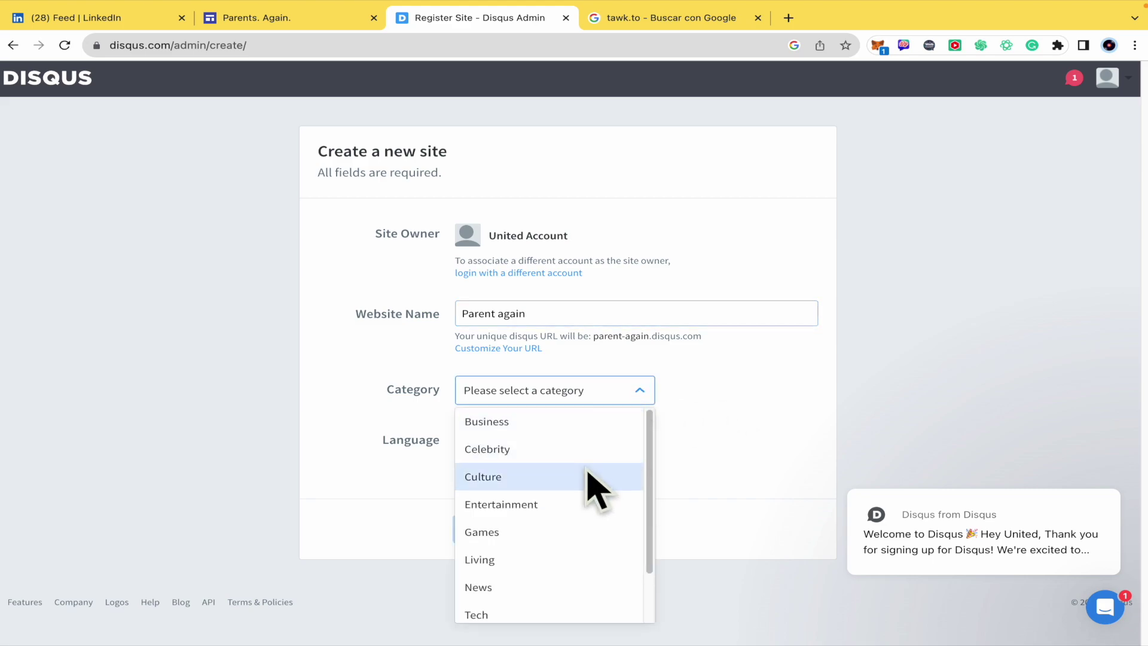
scroll(565, 559, down, 1)
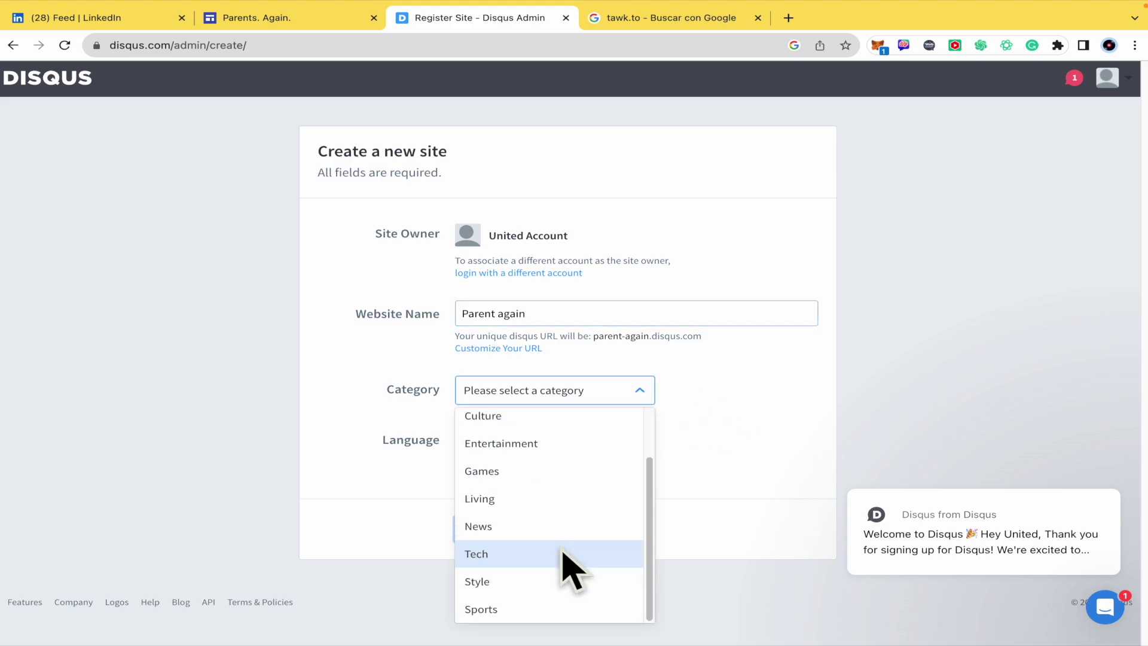
click(537, 500)
click(571, 445)
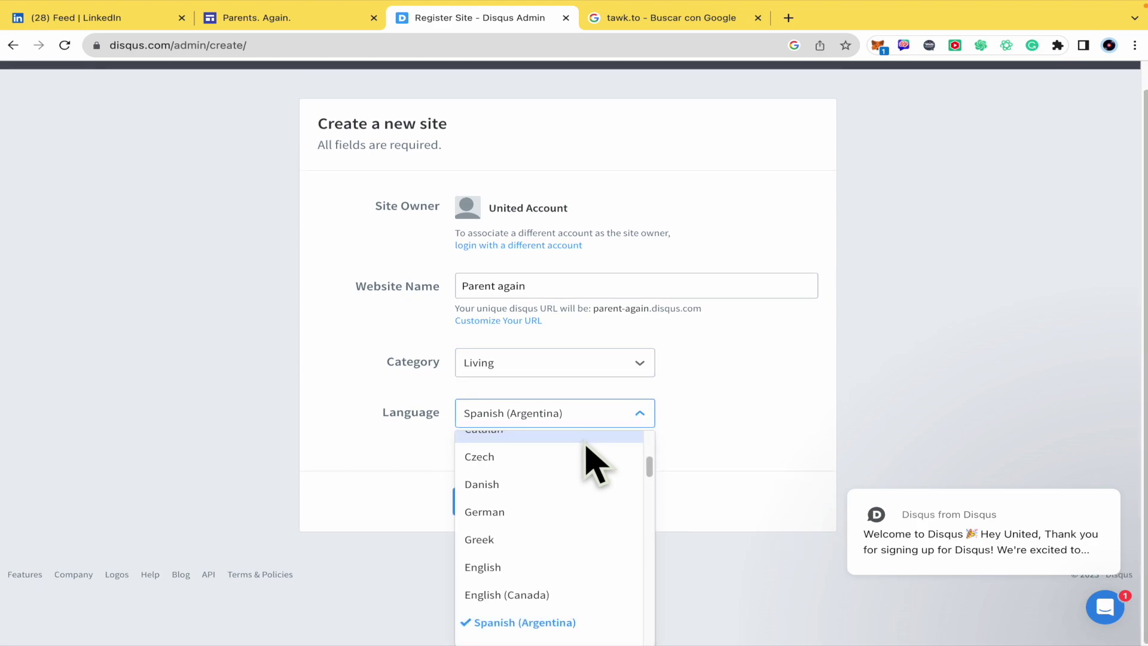
click(556, 566)
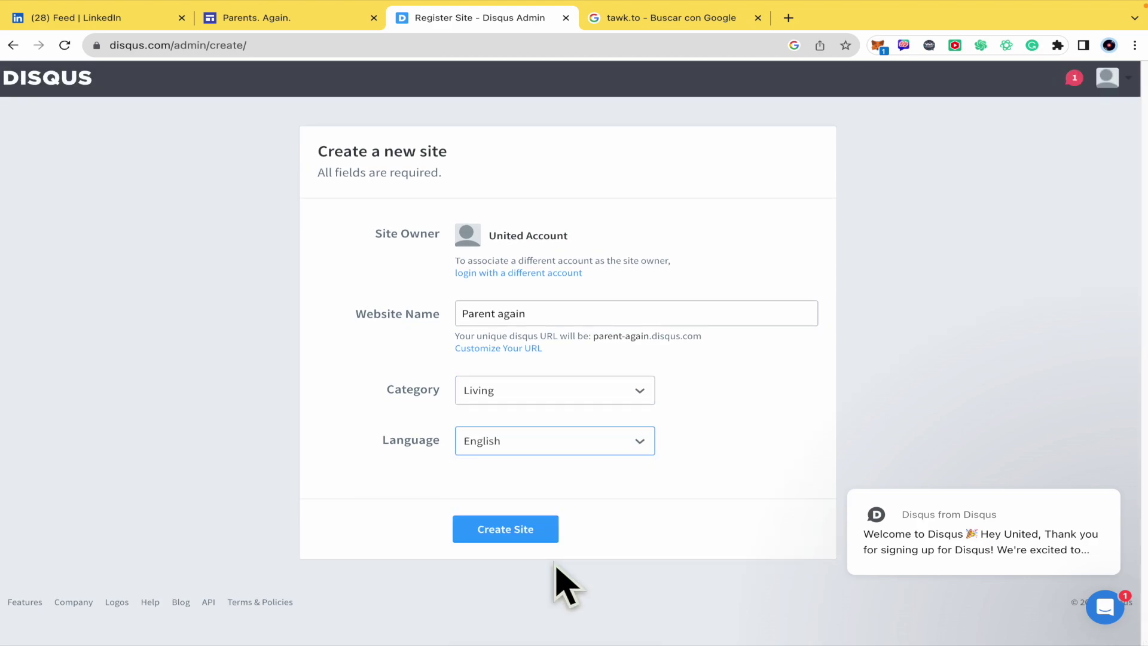
click(536, 539)
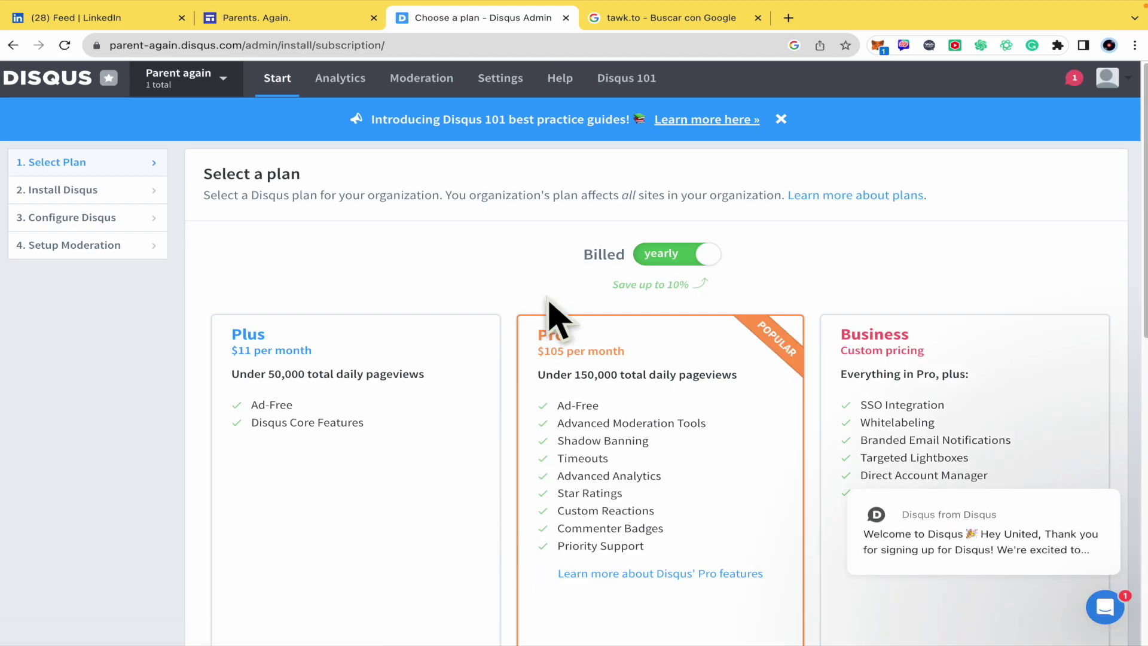
Review the Disqus plans and subscribe to the Basic plan.
scroll(525, 275, down, 2)
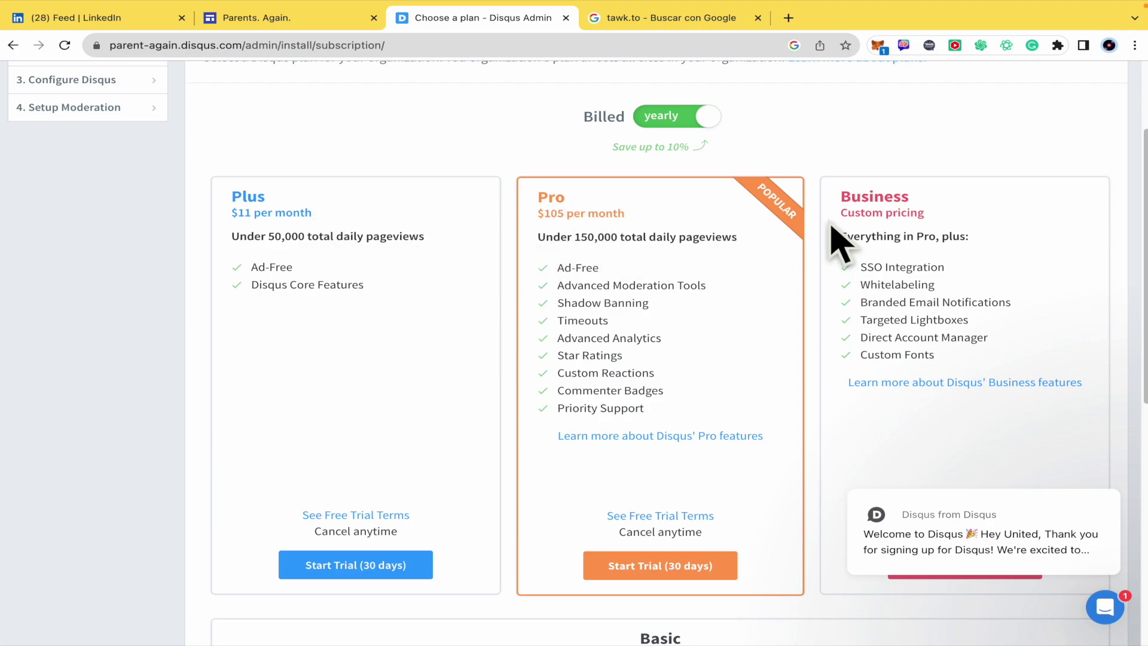
scroll(825, 353, down, 2)
scroll(825, 356, down, 3)
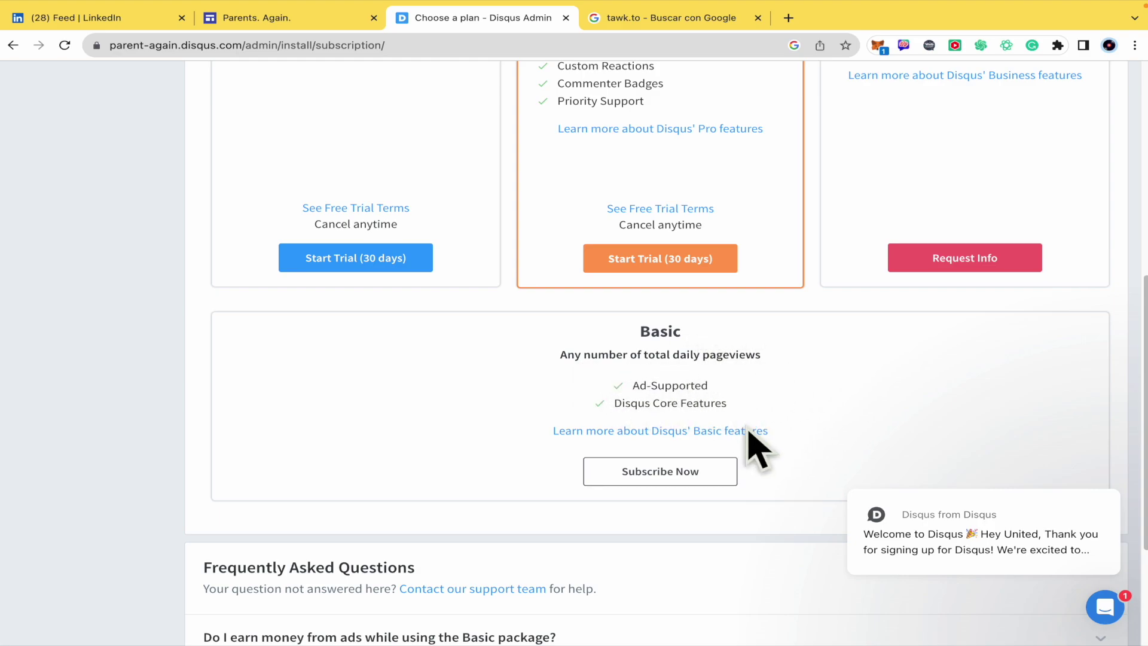
click(676, 473)
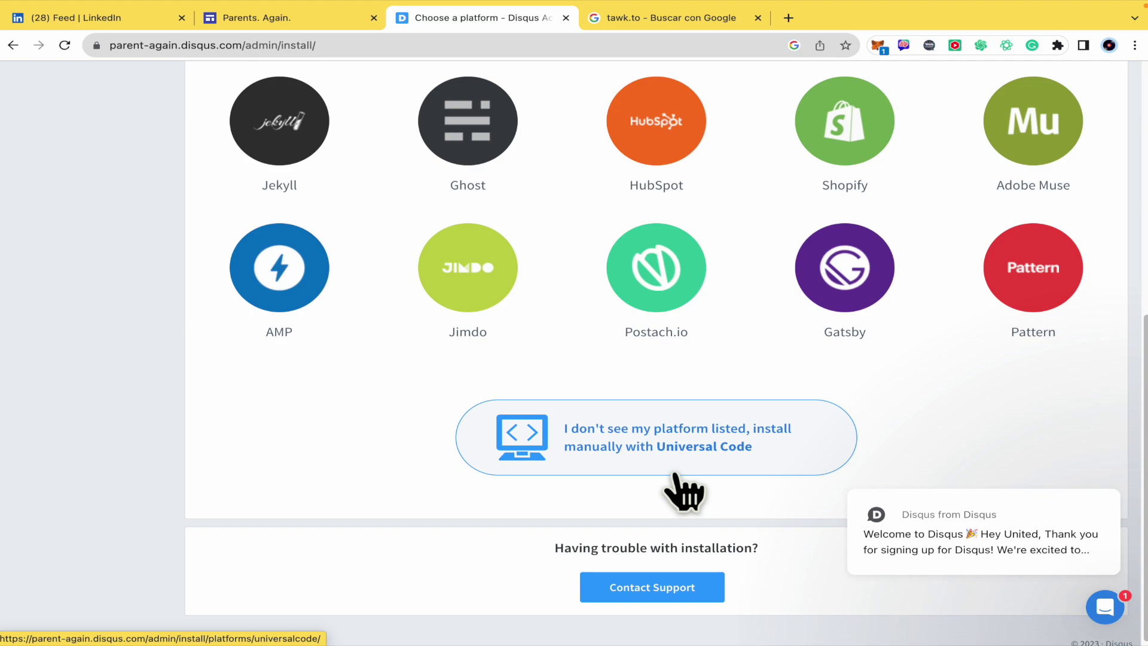
Choose manual installation with Universal Code and copy the Disqus embed code from the install instructions.
scroll(685, 492, up, 6)
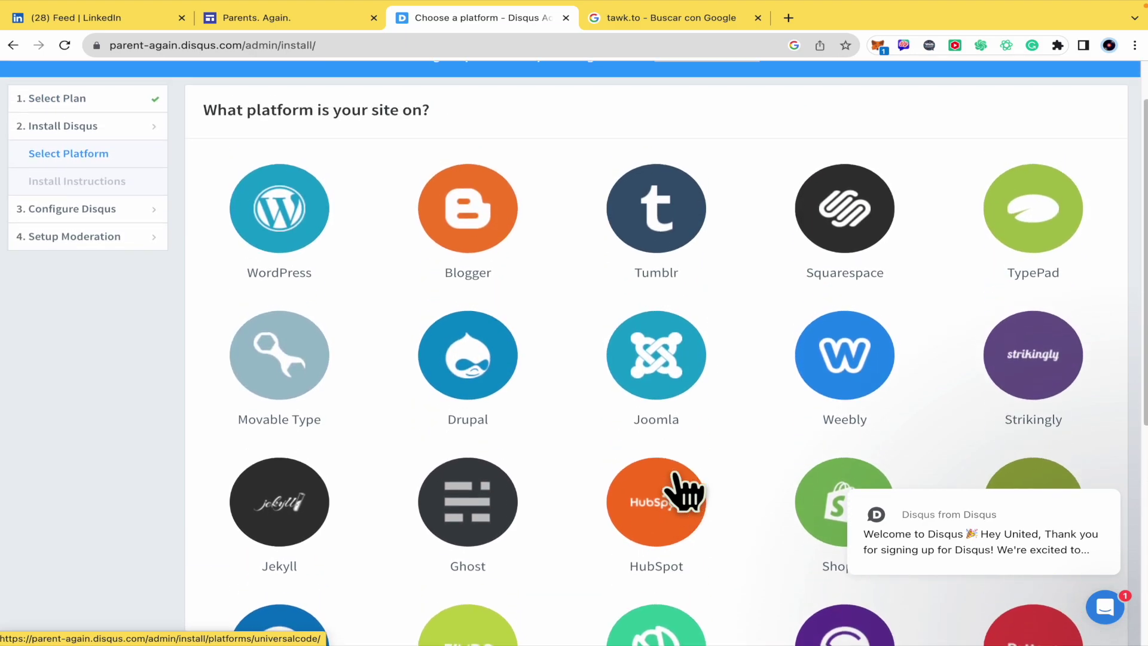
scroll(684, 491, down, 2)
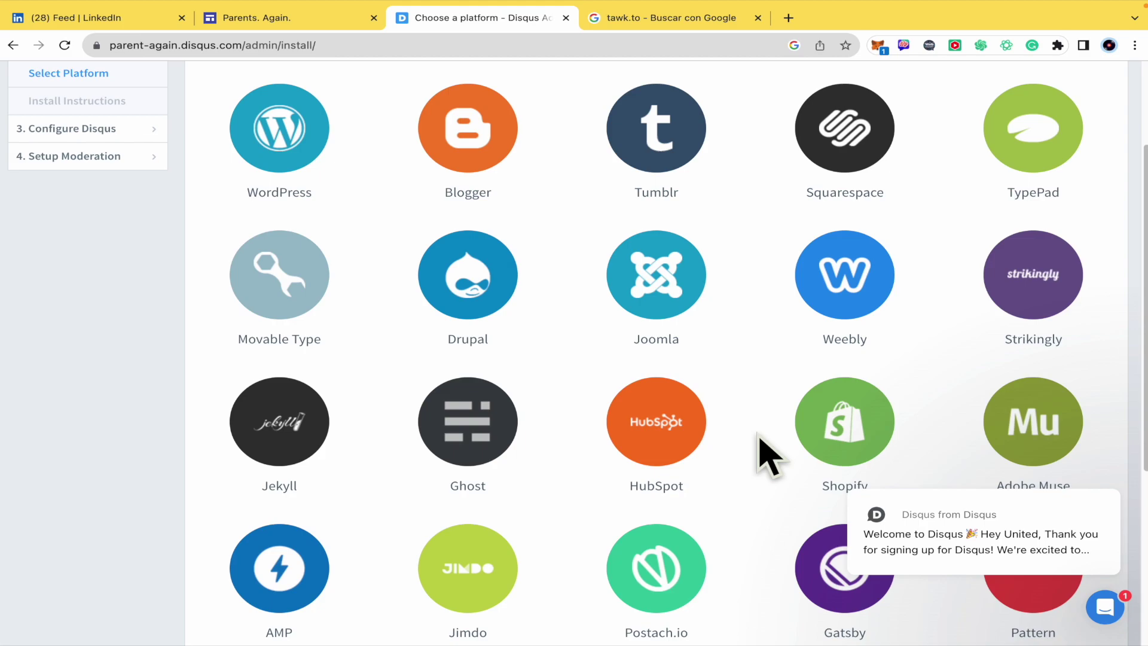
scroll(769, 457, down, 2)
scroll(768, 458, up, 5)
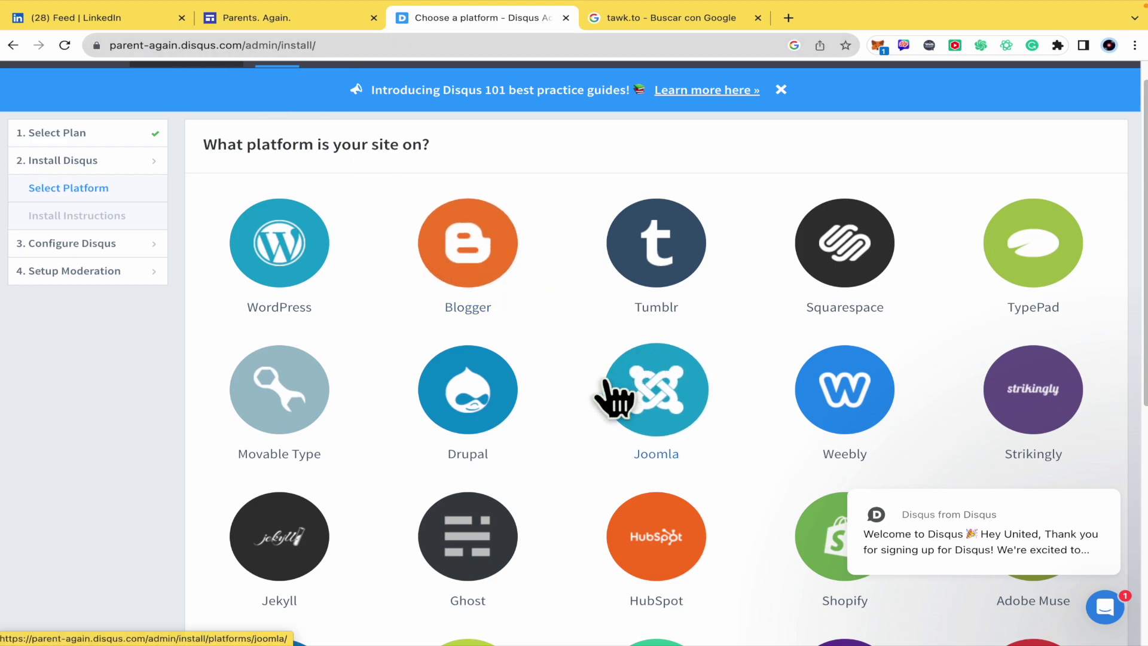
scroll(588, 390, down, 3)
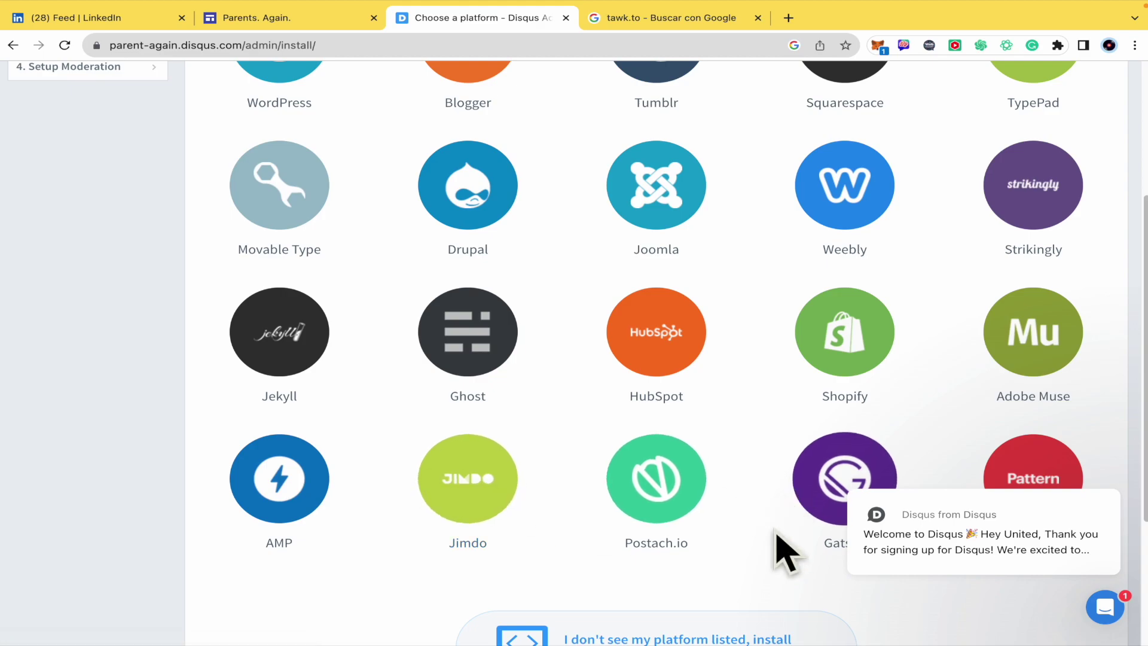
scroll(781, 541, down, 1)
scroll(770, 487, down, 1)
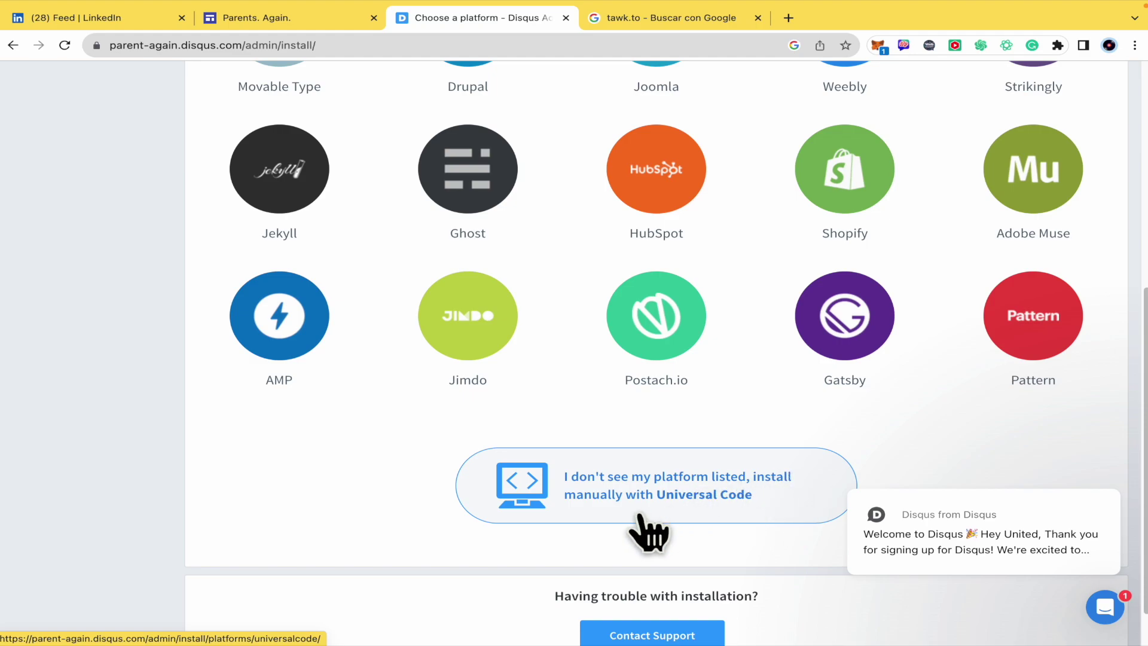
click(688, 508)
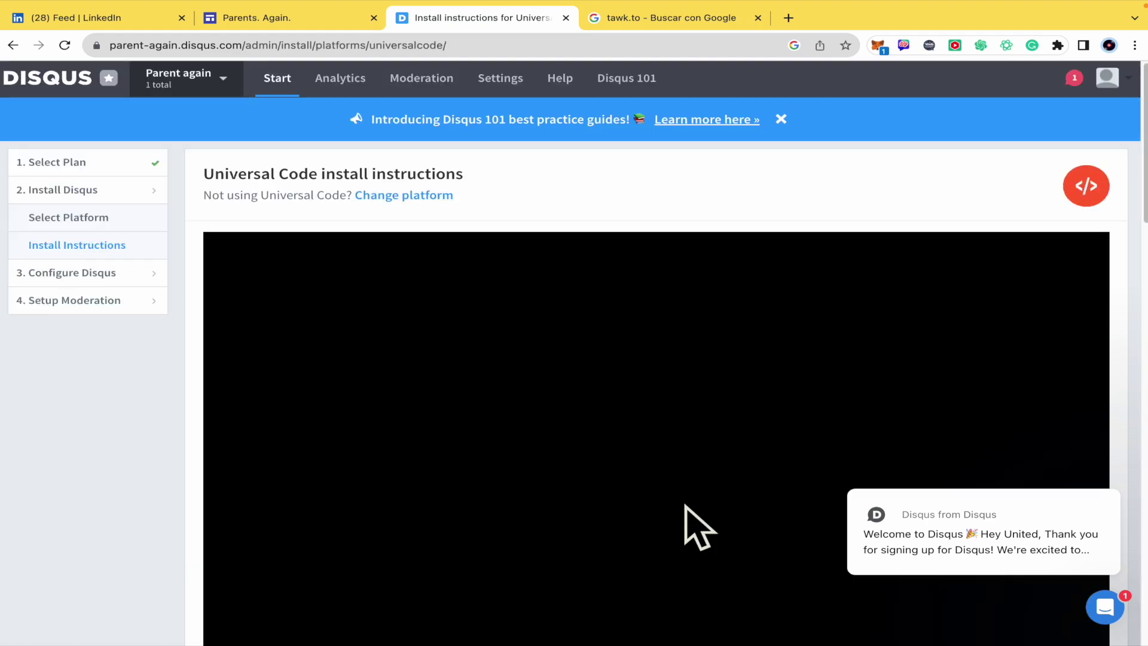
scroll(696, 526, down, 1)
scroll(686, 506, down, 8)
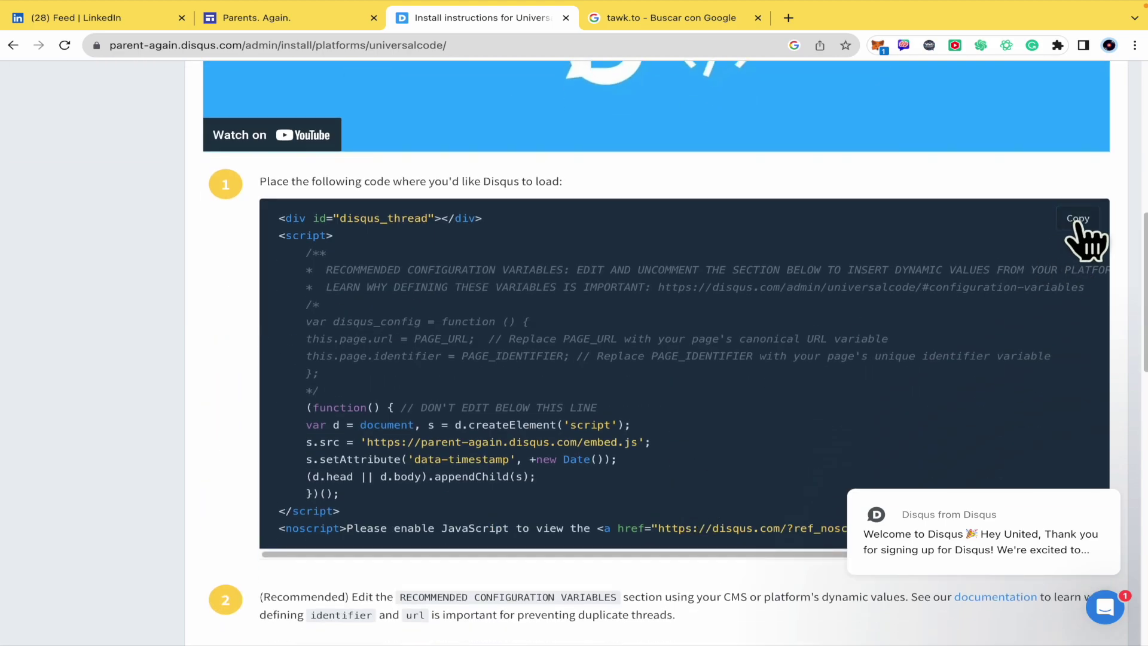
Switch to the Google Sites editor, embed the copied Disqus code on the Home page, and widen the embedded block to nearly the full section width.
click(310, 19)
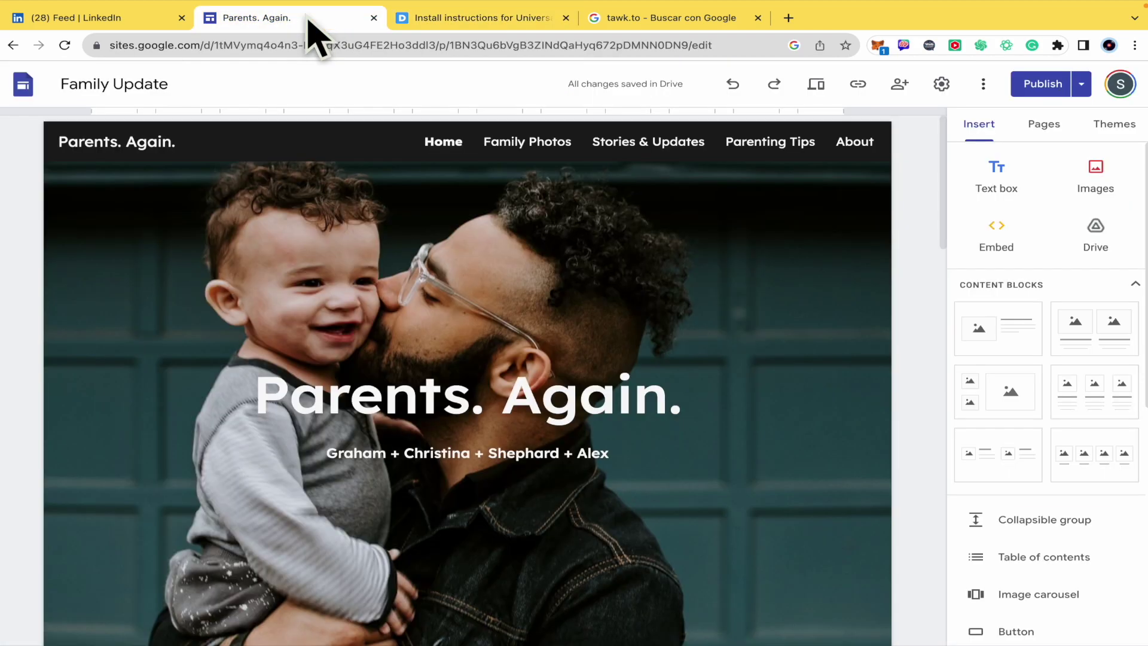
click(1015, 230)
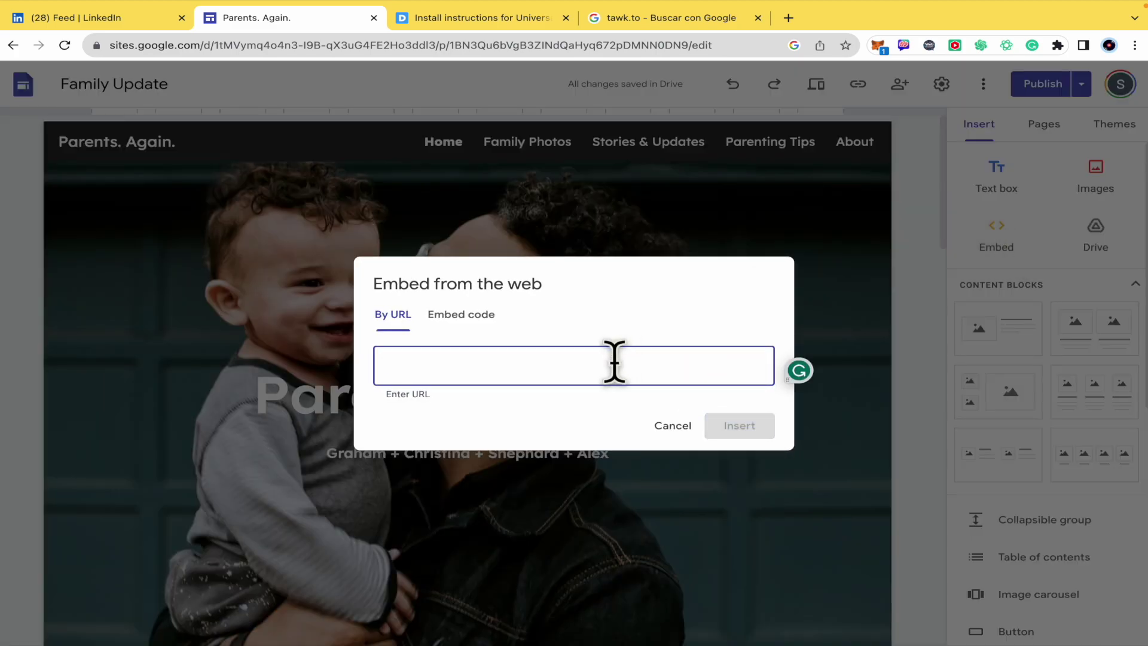
key(ctrl+v)
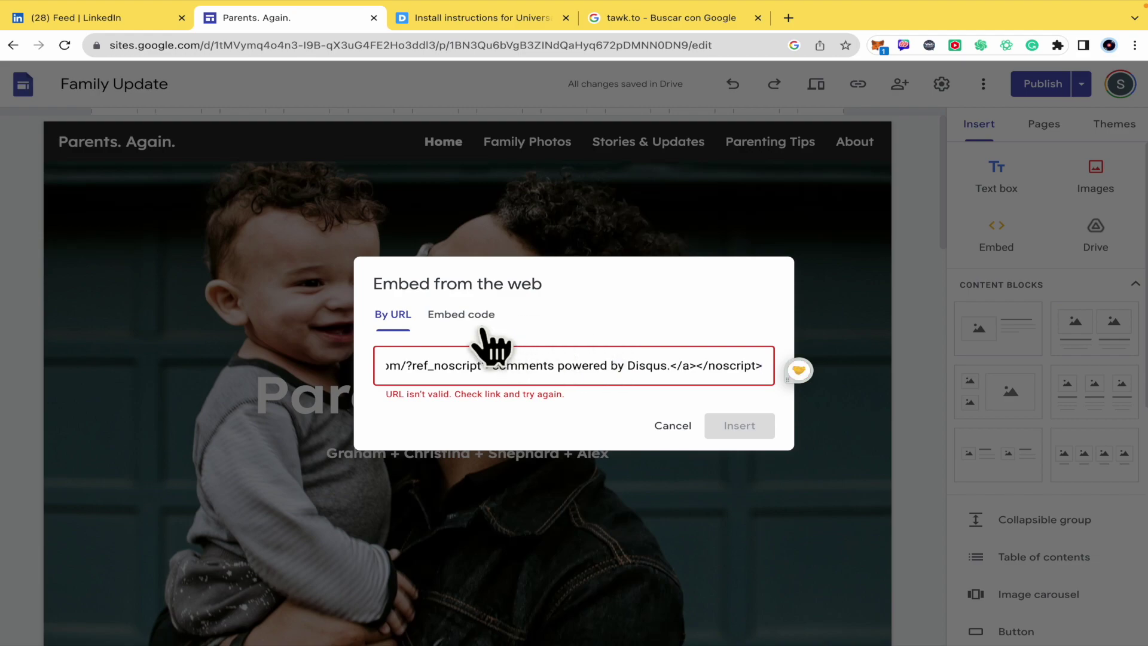
click(469, 315)
key(ctrl+v)
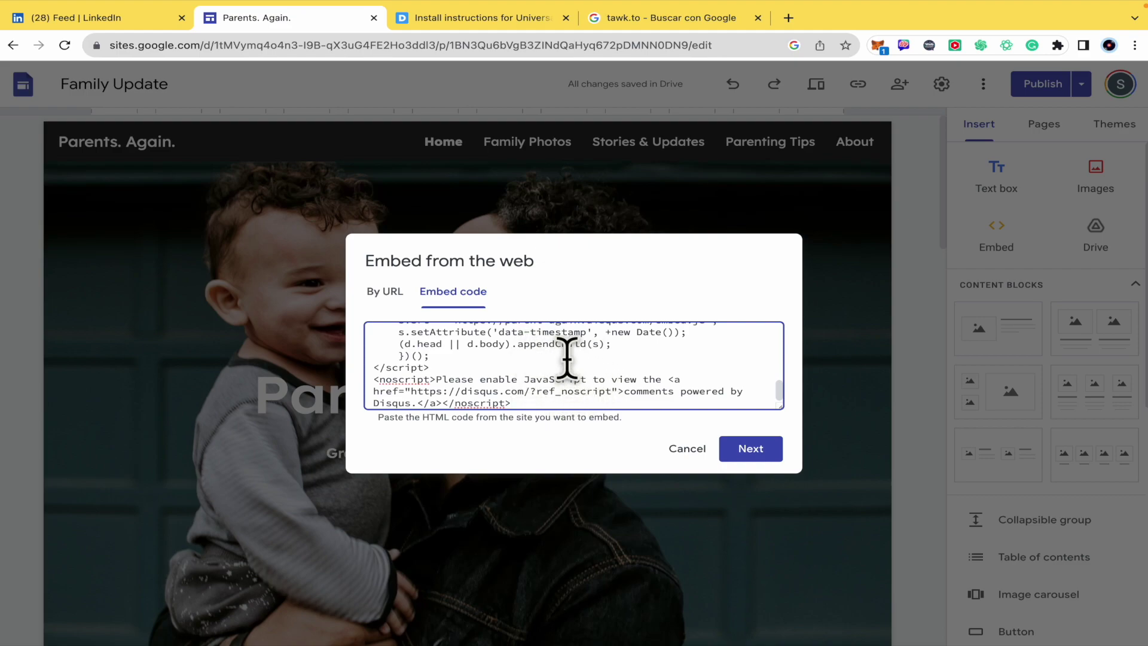
click(752, 450)
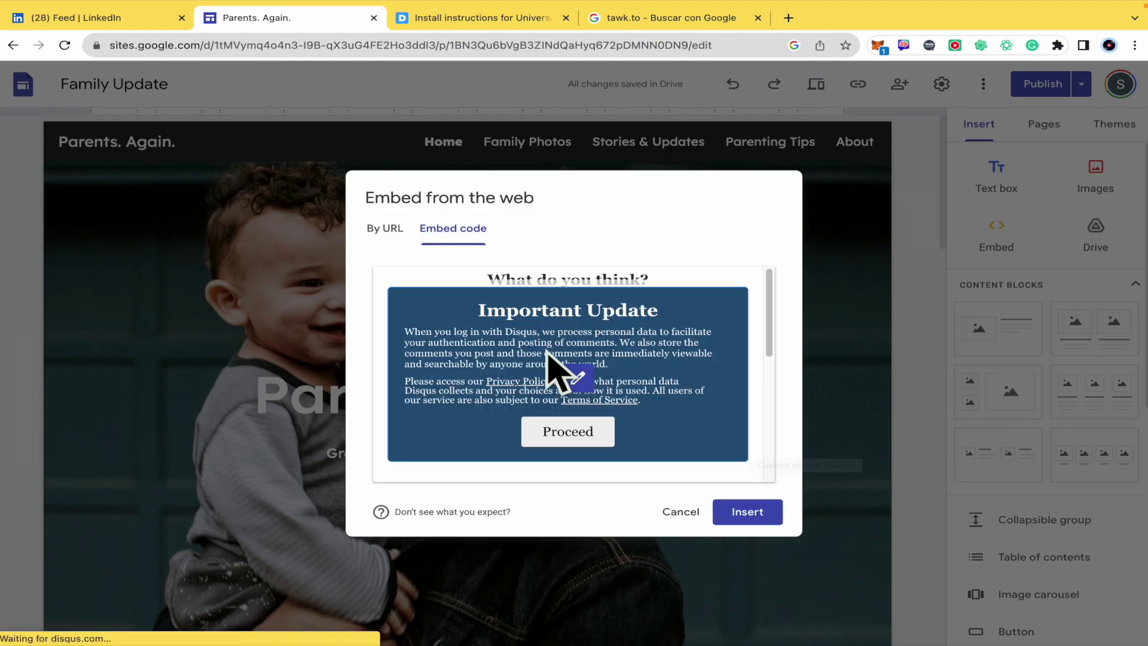
click(748, 513)
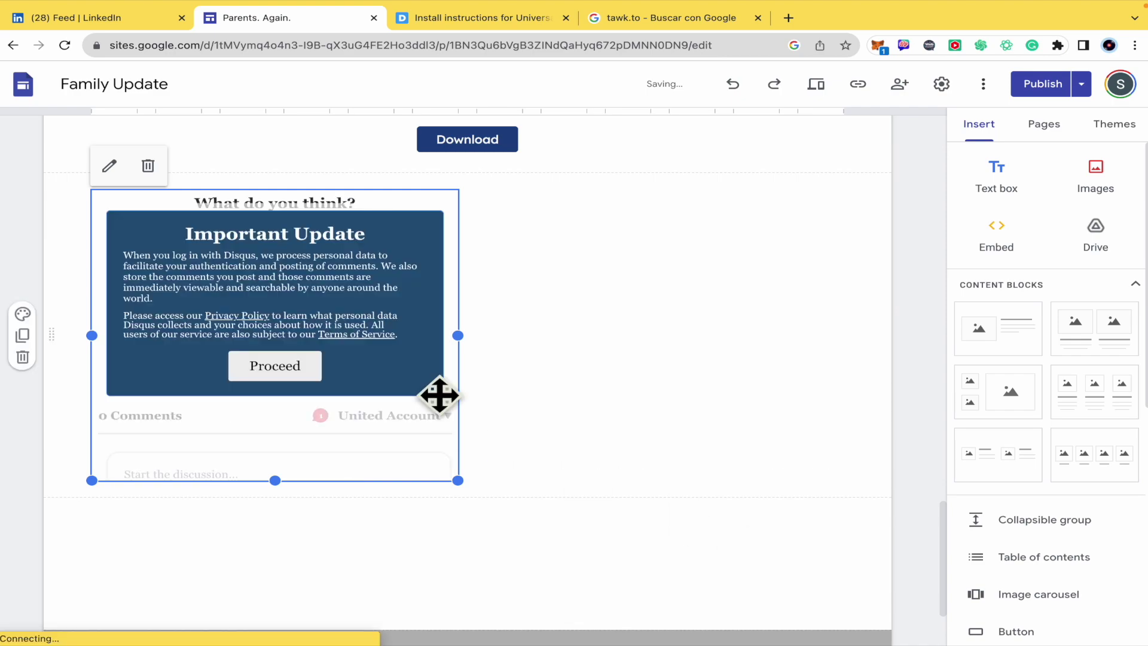
drag(458, 339, 815, 354)
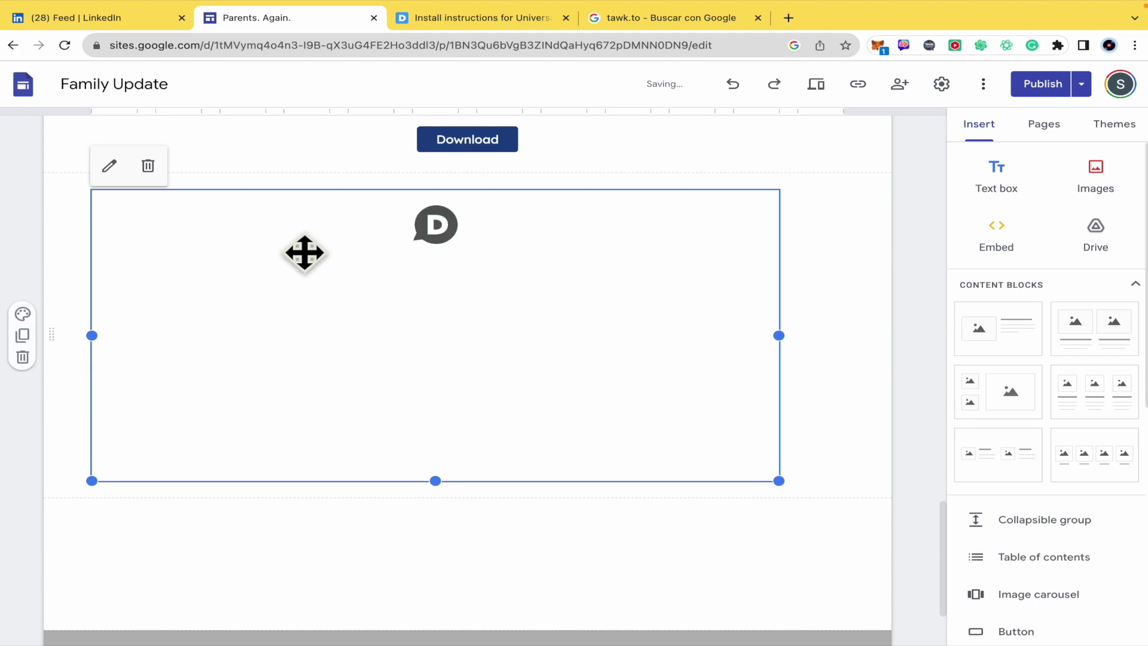
Review the Disqus block's embed code without editing it and glance back at the Disqus install instructions.
click(109, 167)
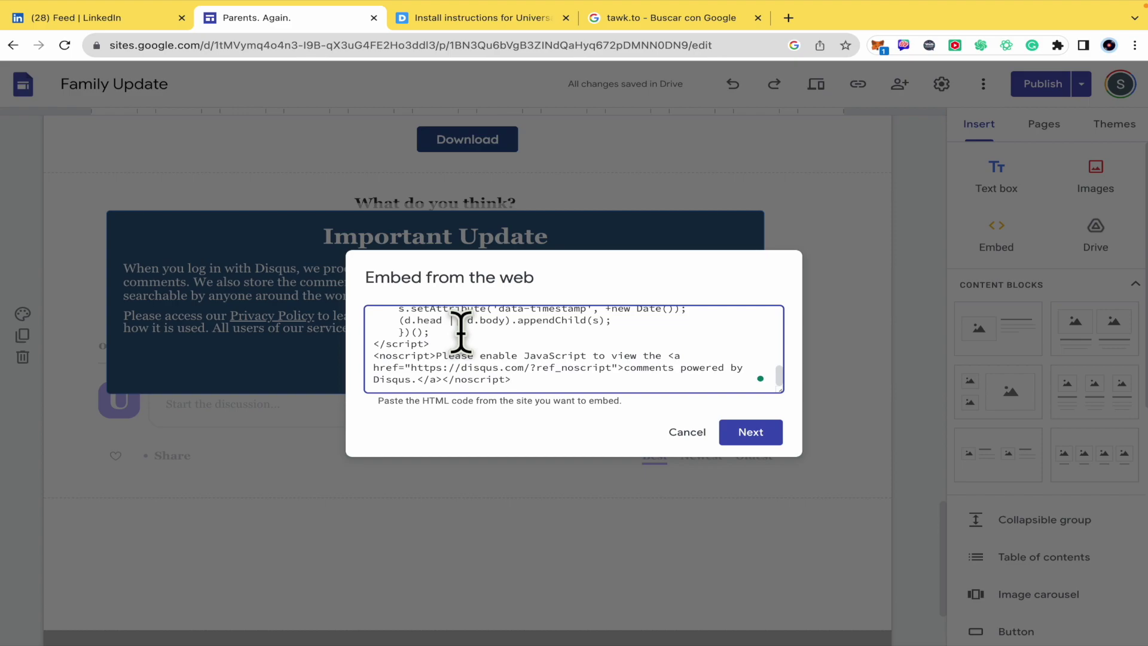
scroll(460, 329, up, 10)
scroll(460, 329, down, 10)
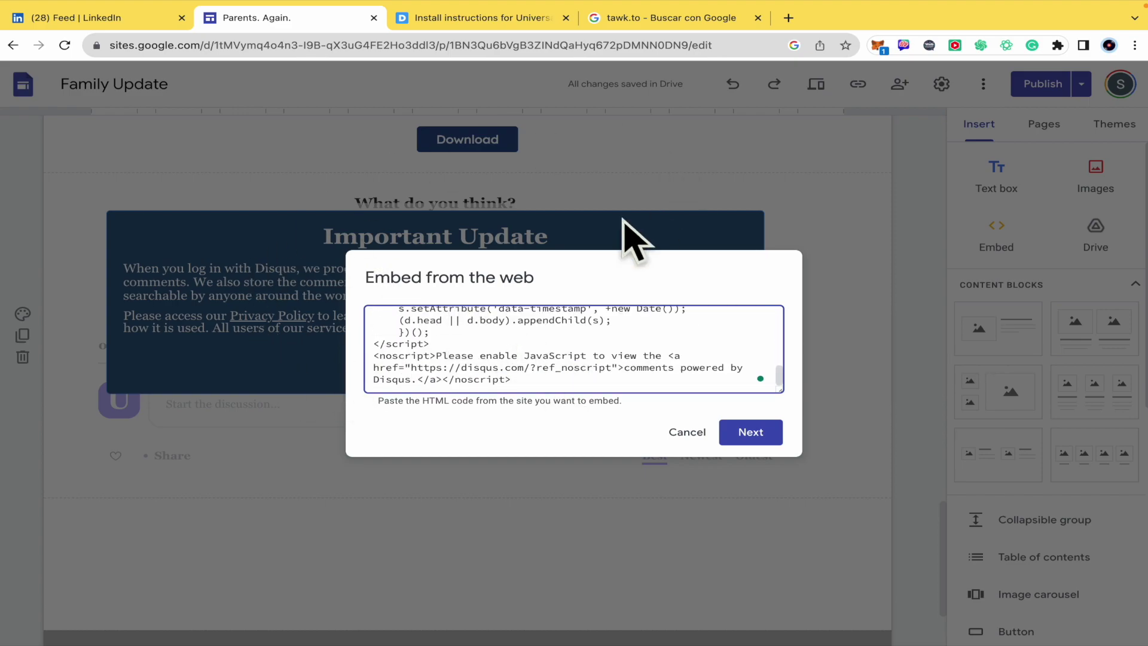
click(694, 435)
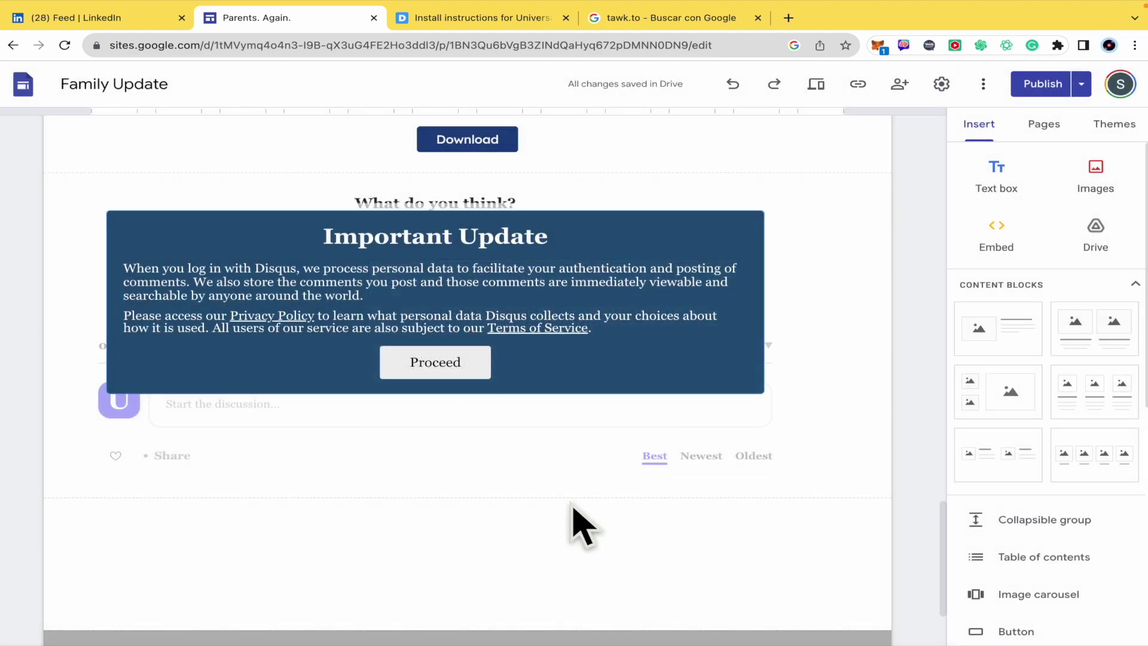
click(479, 18)
click(330, 18)
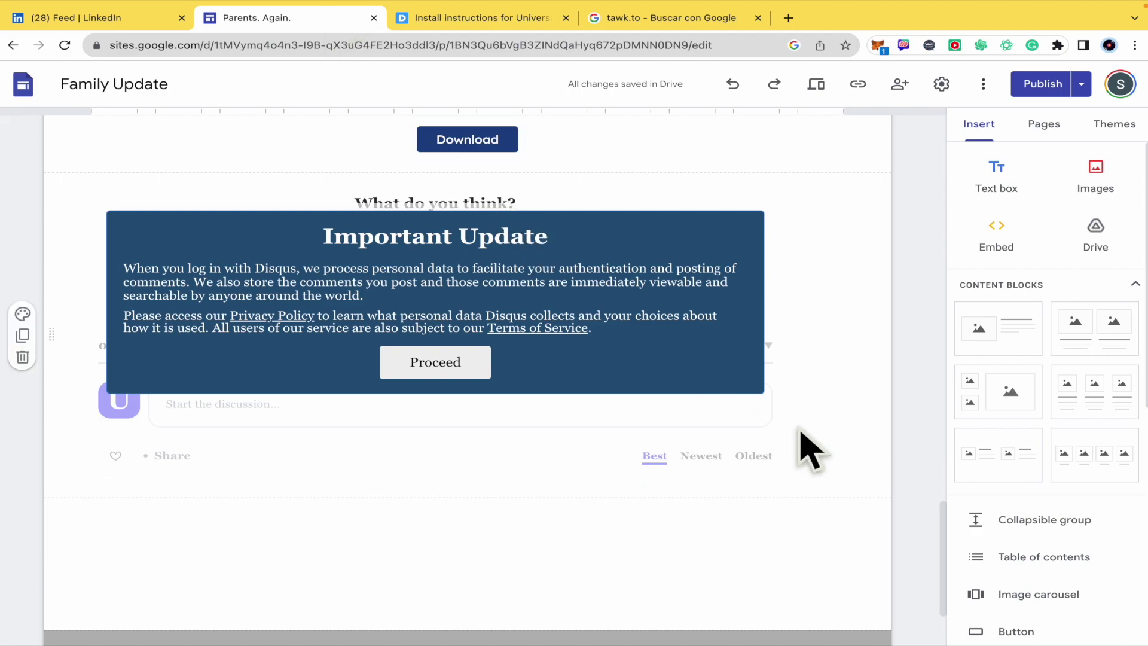
Start publishing the site by opening the review of its changes.
click(1043, 85)
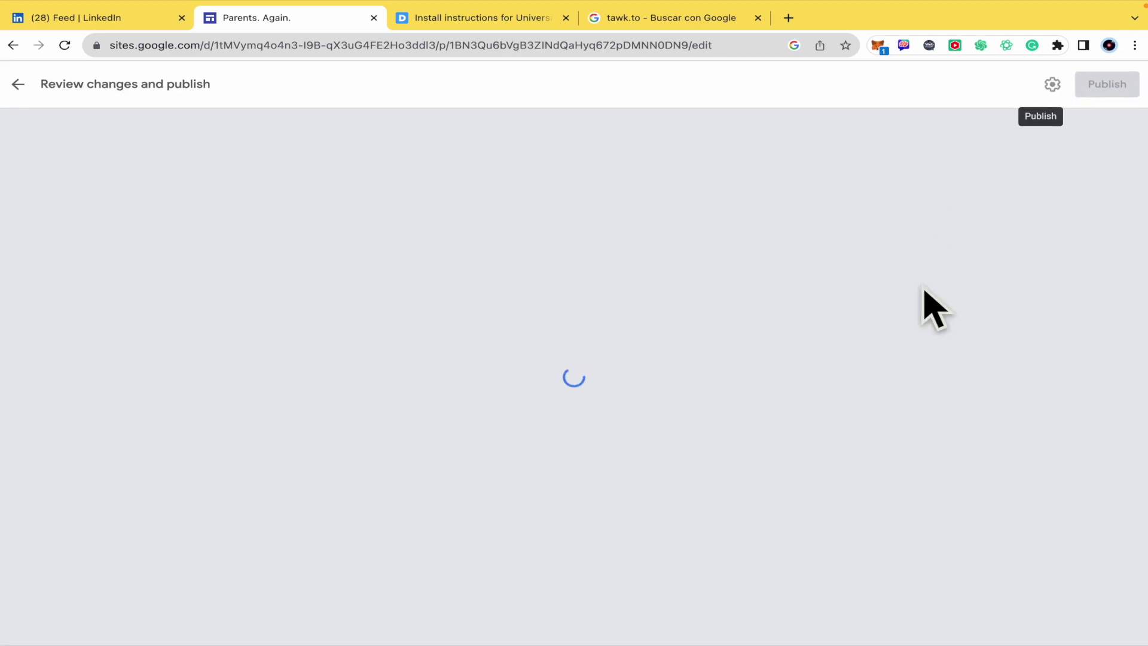